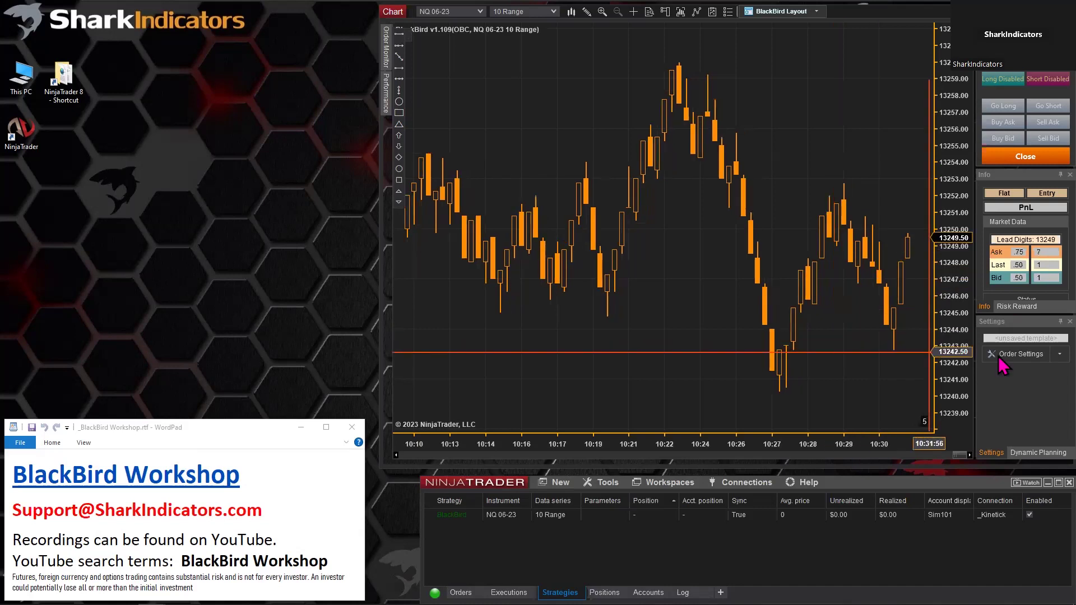
Open the BlackBird settings, move them clear of the chart, and add Order Set A as a Market Entry.
left_click(1027, 359)
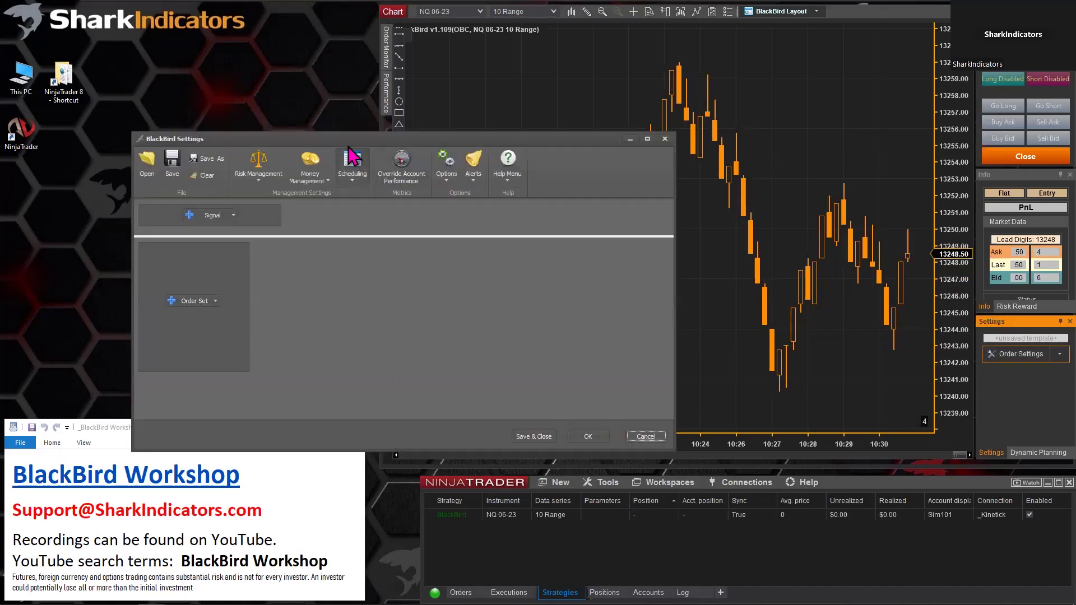
left_click_drag(277, 74, 224, 10)
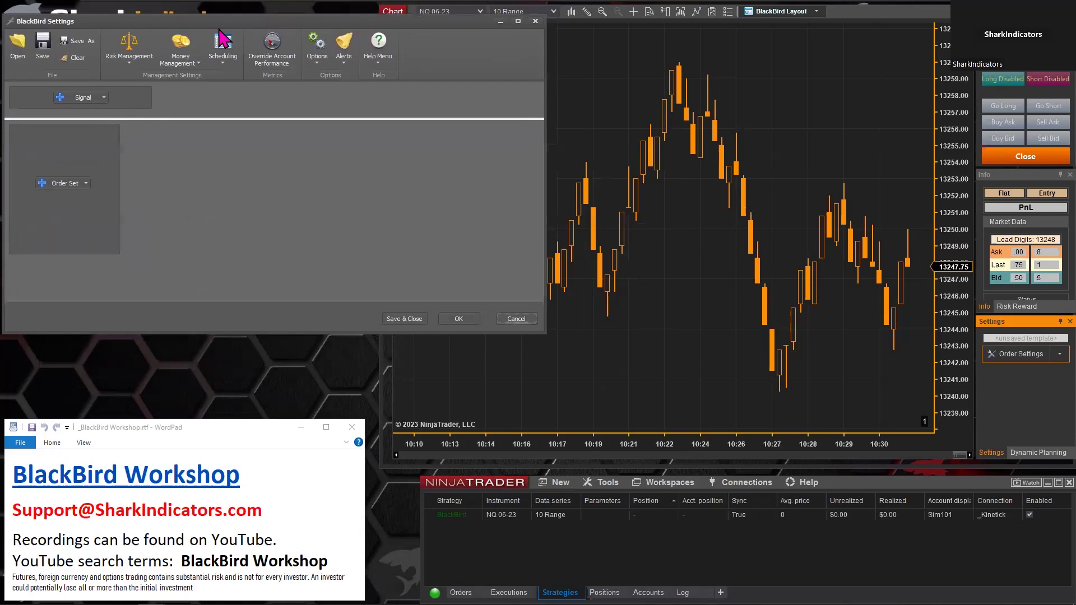
left_click(88, 173)
left_click(81, 199)
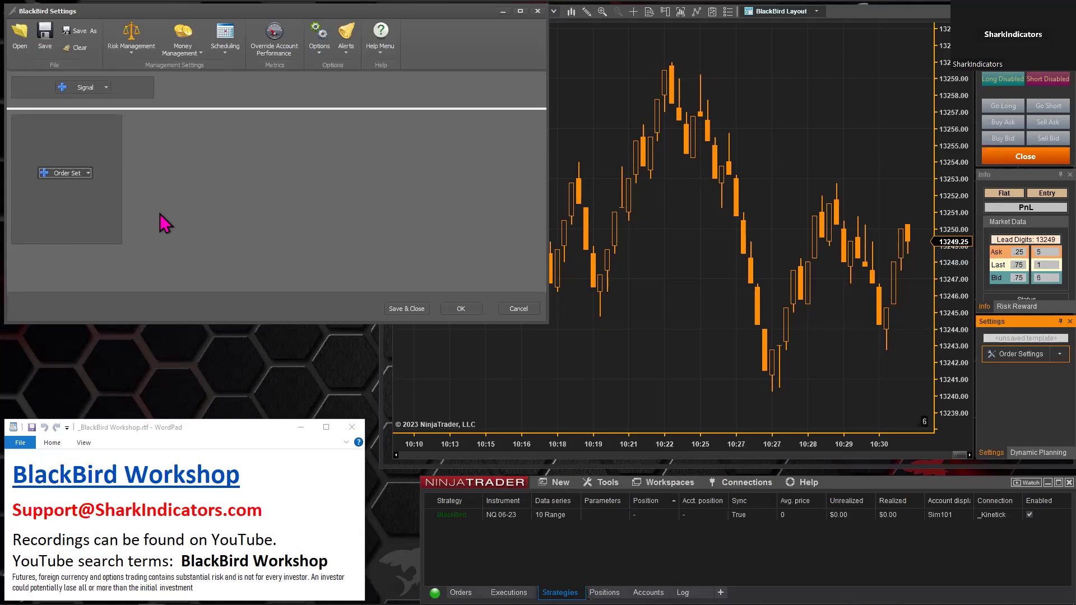
key("space")
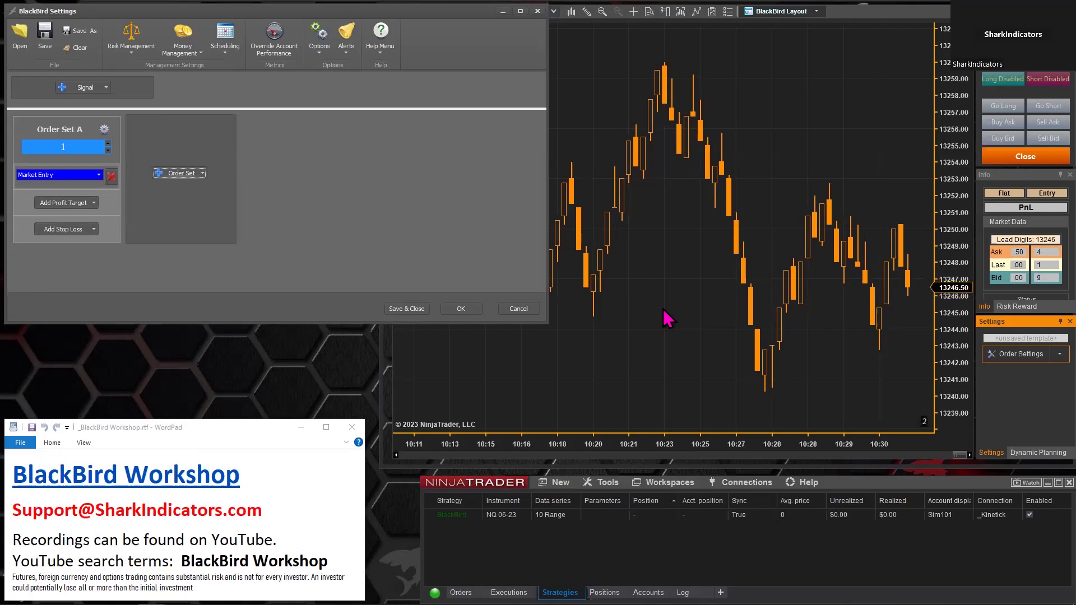
Give Order Set A a Parabolic SAR (Trailing) stop loss and widen its Trailing Actions panel.
left_click(94, 230)
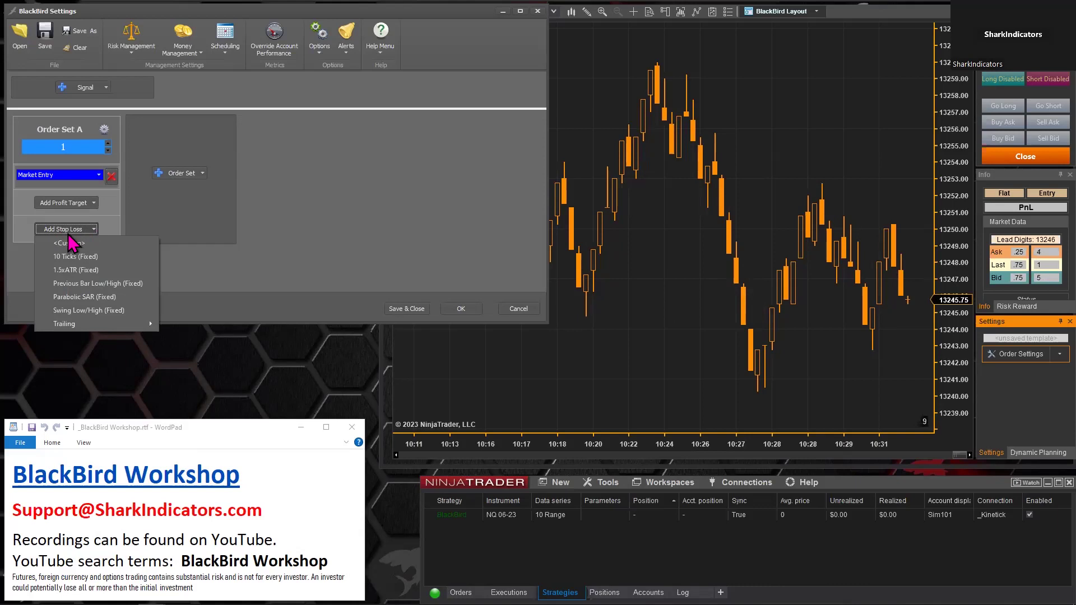
mouse_move(74, 326)
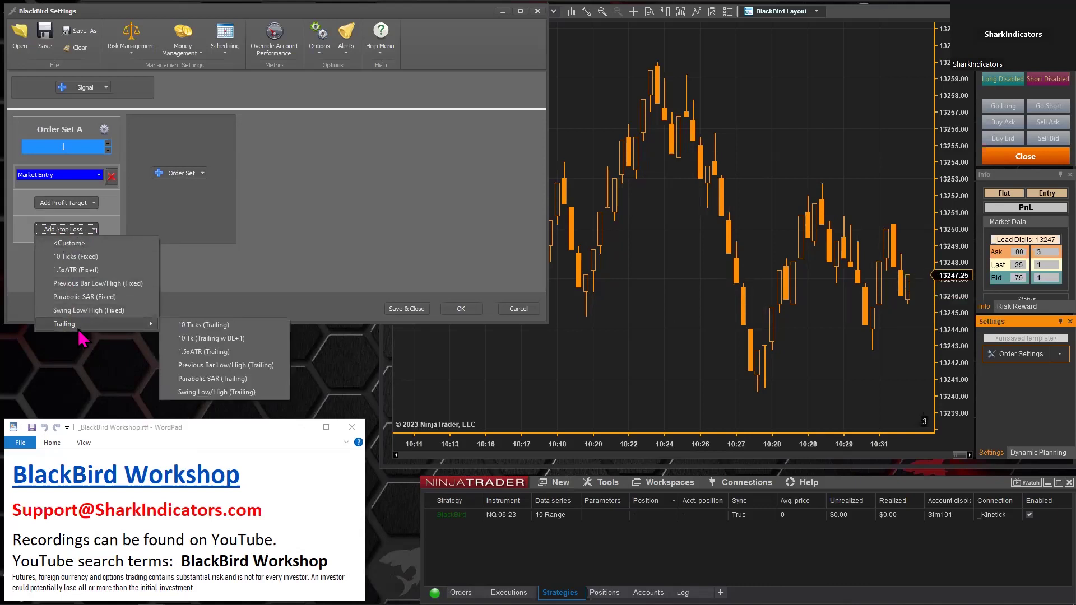
left_click(220, 380)
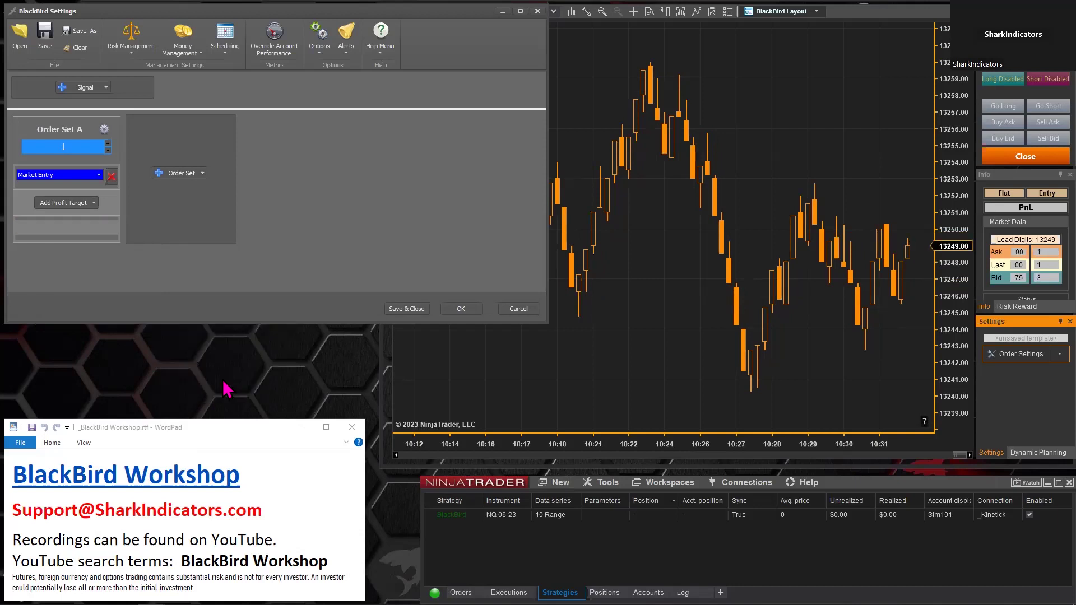
left_click(81, 231)
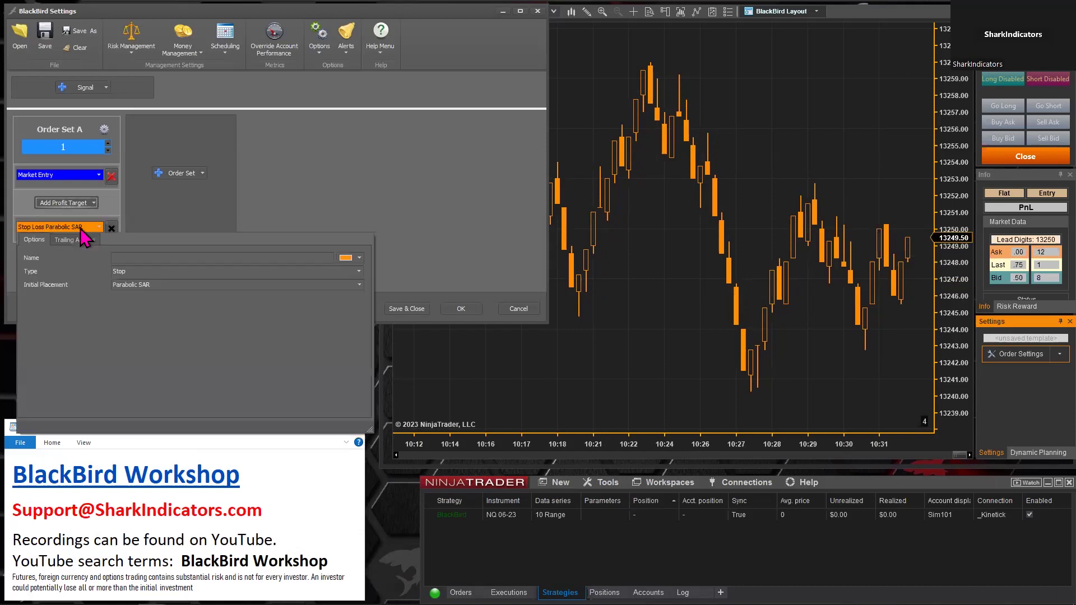
left_click(72, 241)
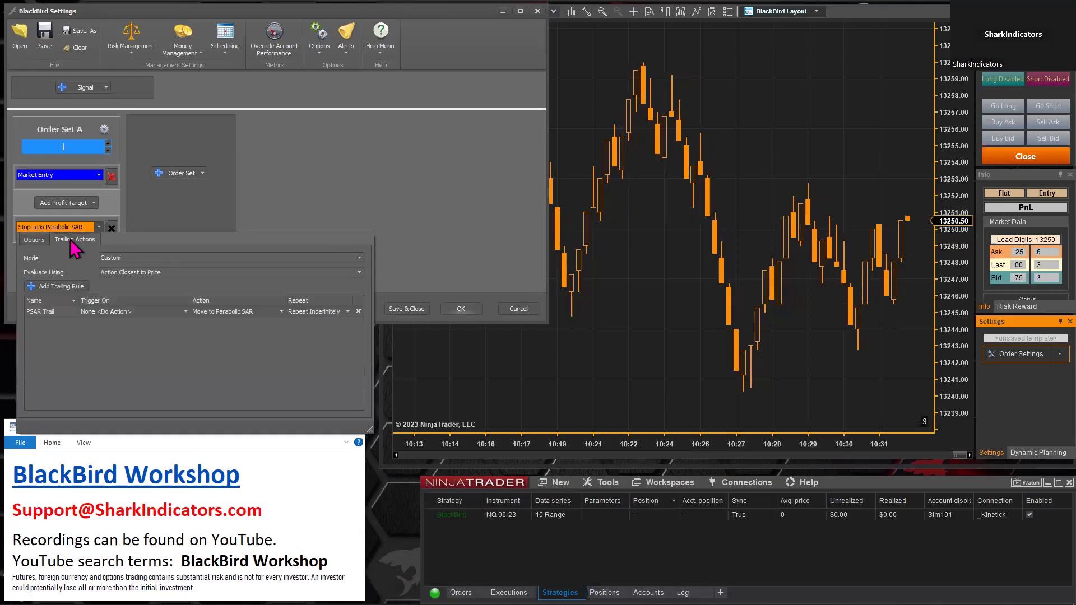
left_click_drag(365, 428, 450, 411)
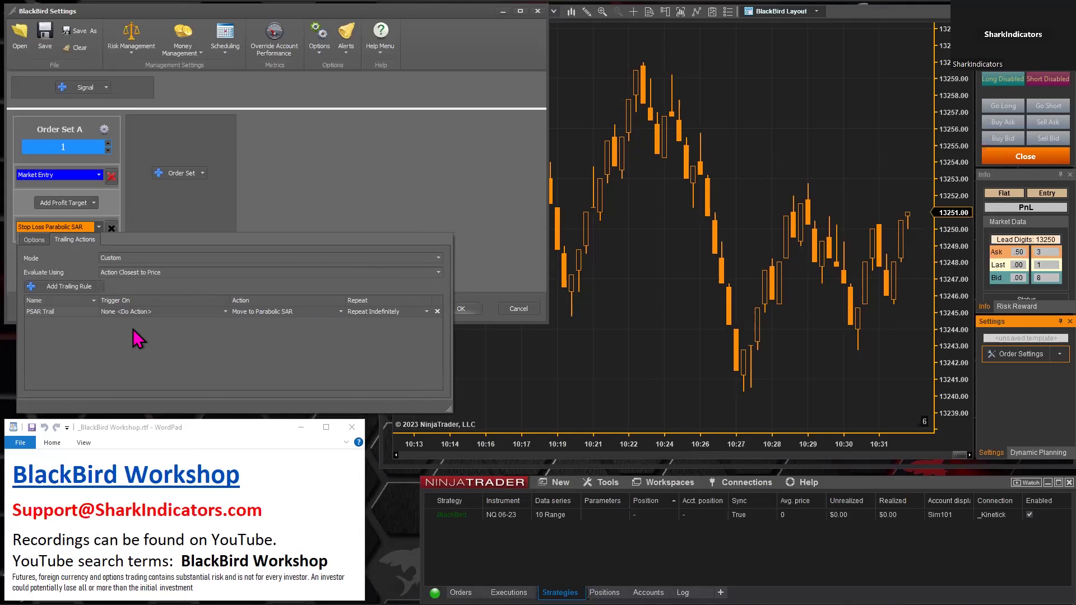
Add trailing Rule B and set its move target mode to an indicator value.
left_click(89, 288)
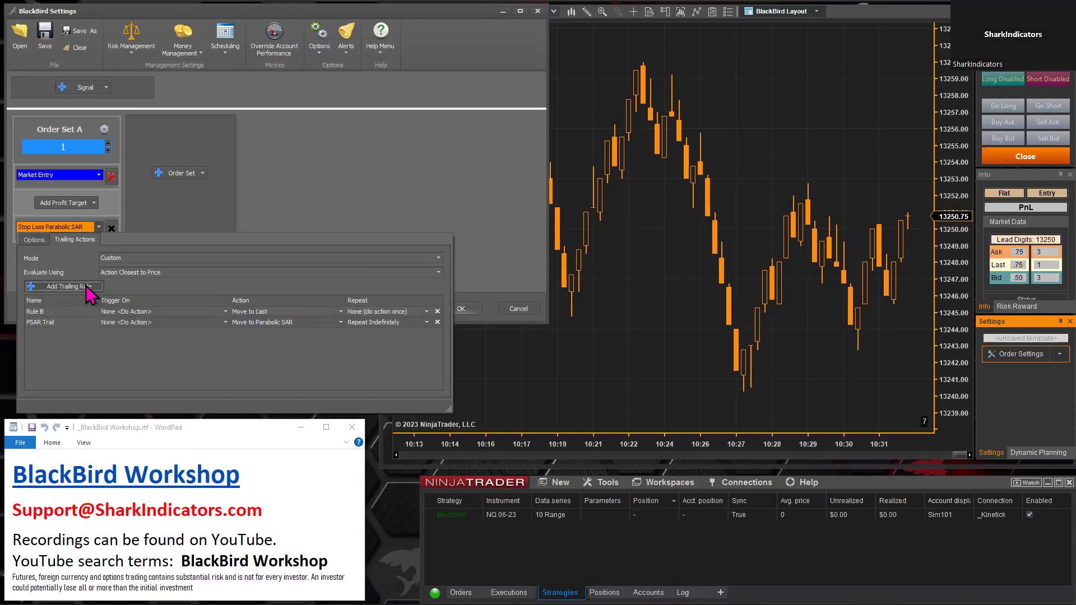
left_click(49, 310)
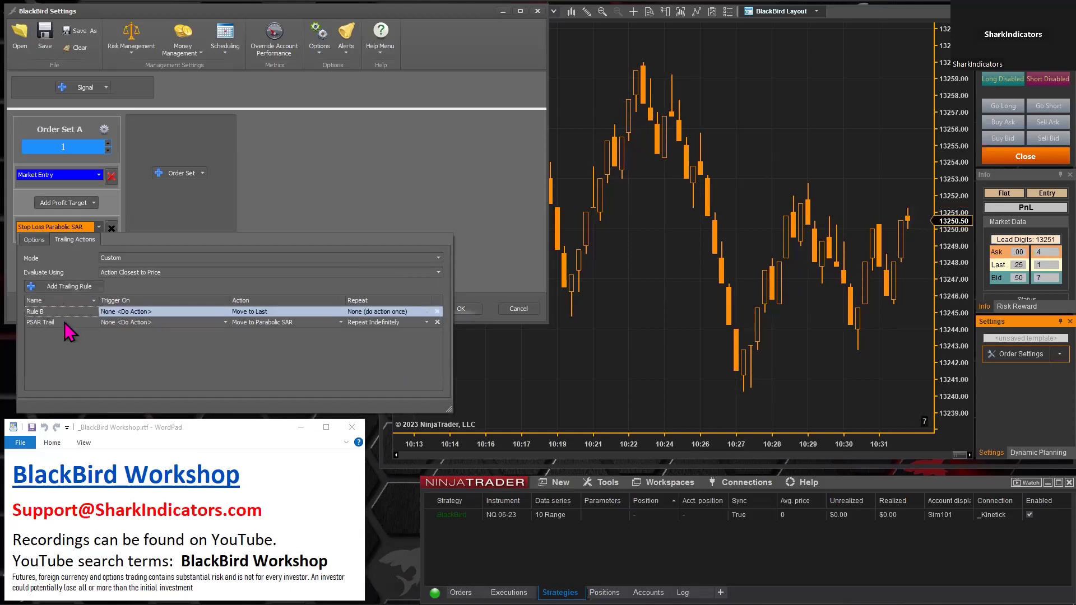
left_click(66, 323)
left_click(340, 311)
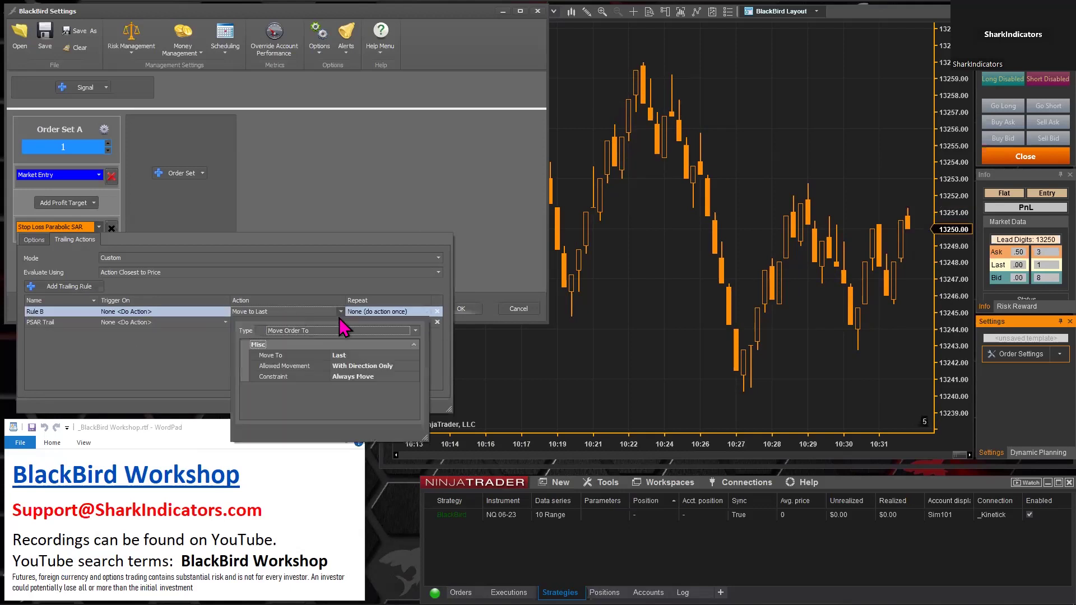
left_click(363, 357)
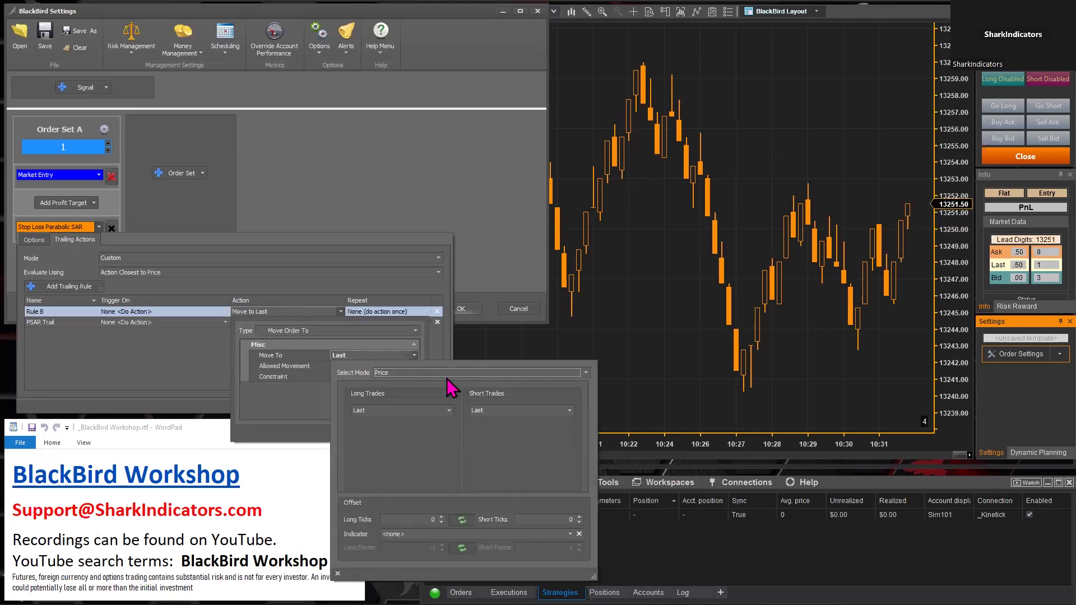
left_click(401, 373)
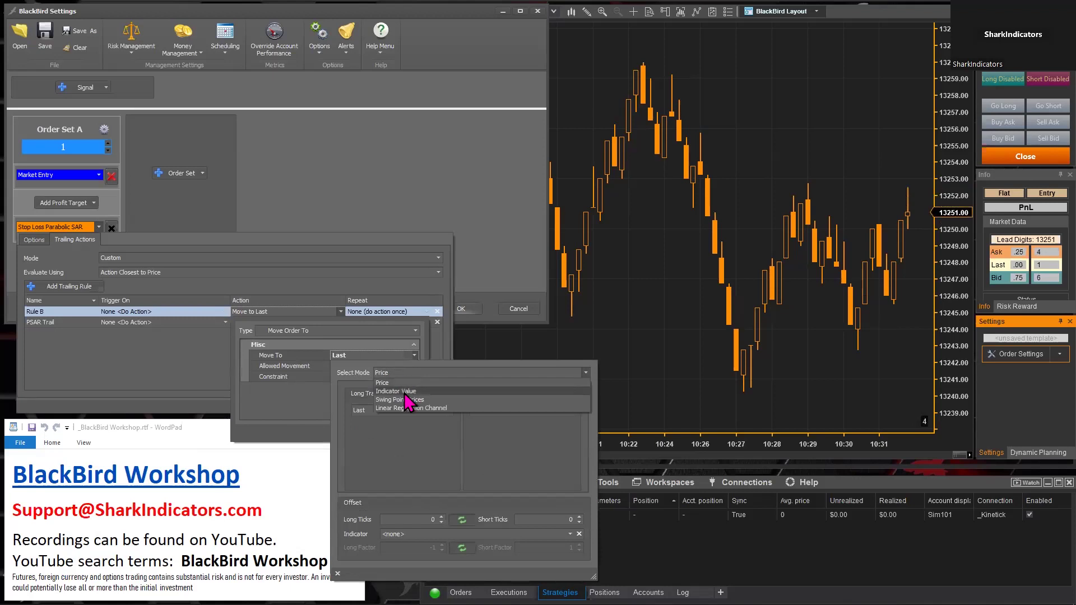
left_click(406, 392)
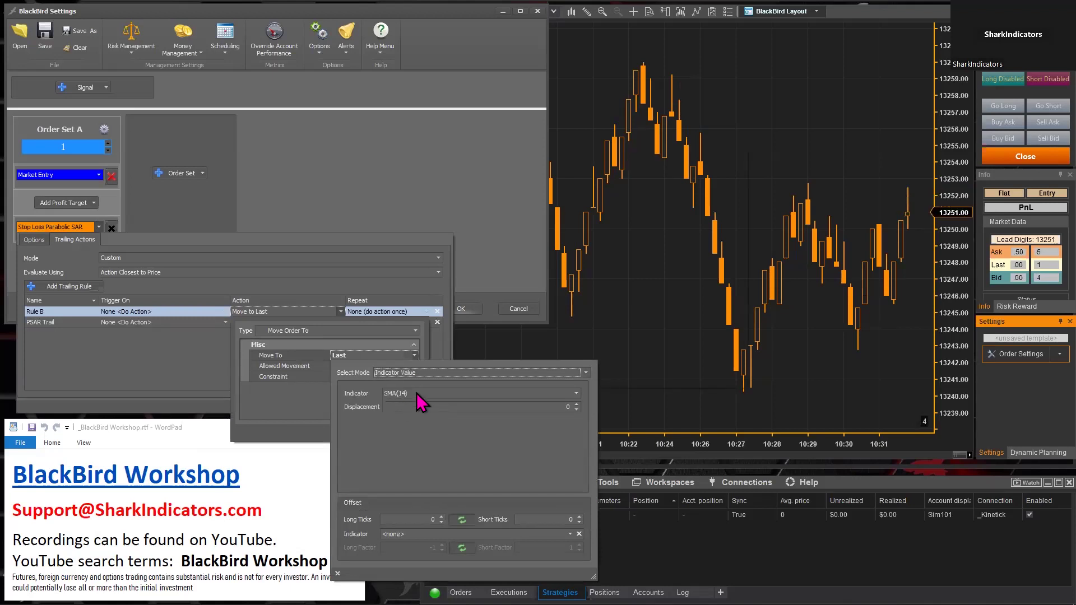
Replace SMA(14) with amaSuperTrendU11, found by searching 'super', as Rule B's target.
left_click(418, 395)
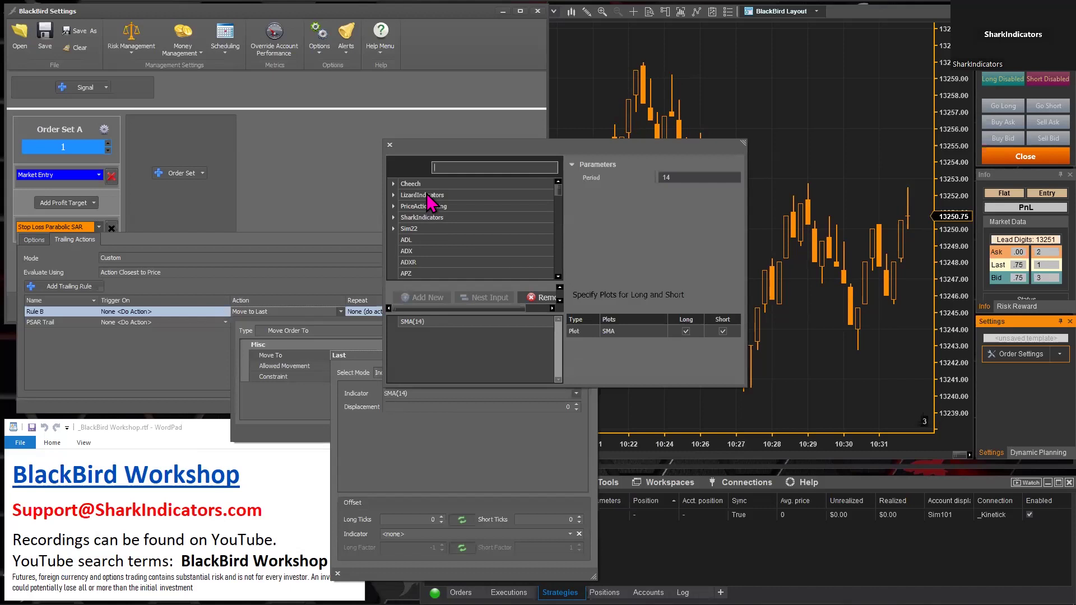
double_click(429, 196)
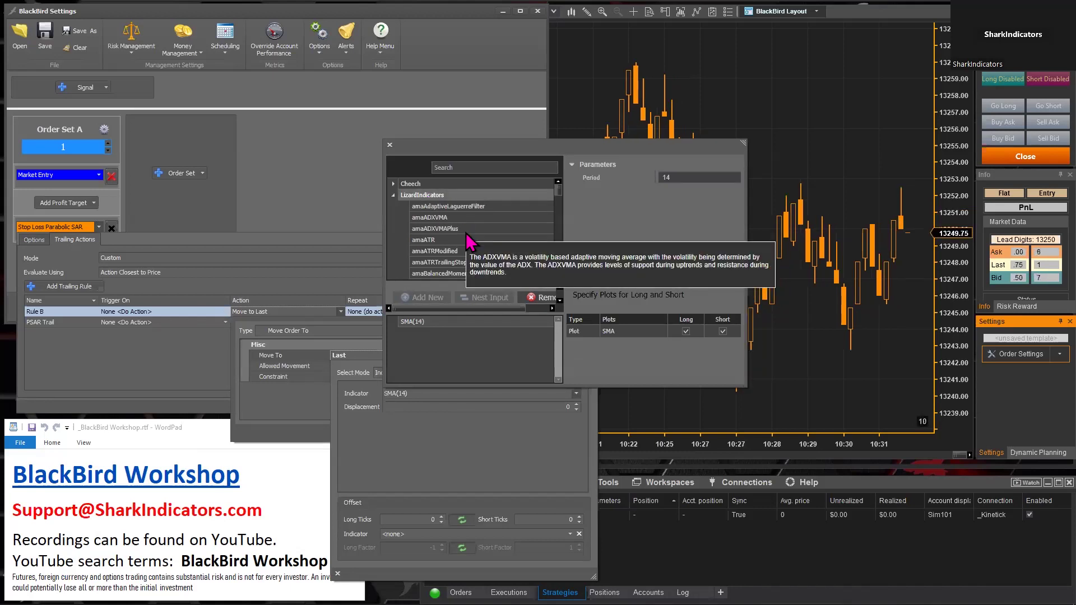
left_click(454, 167)
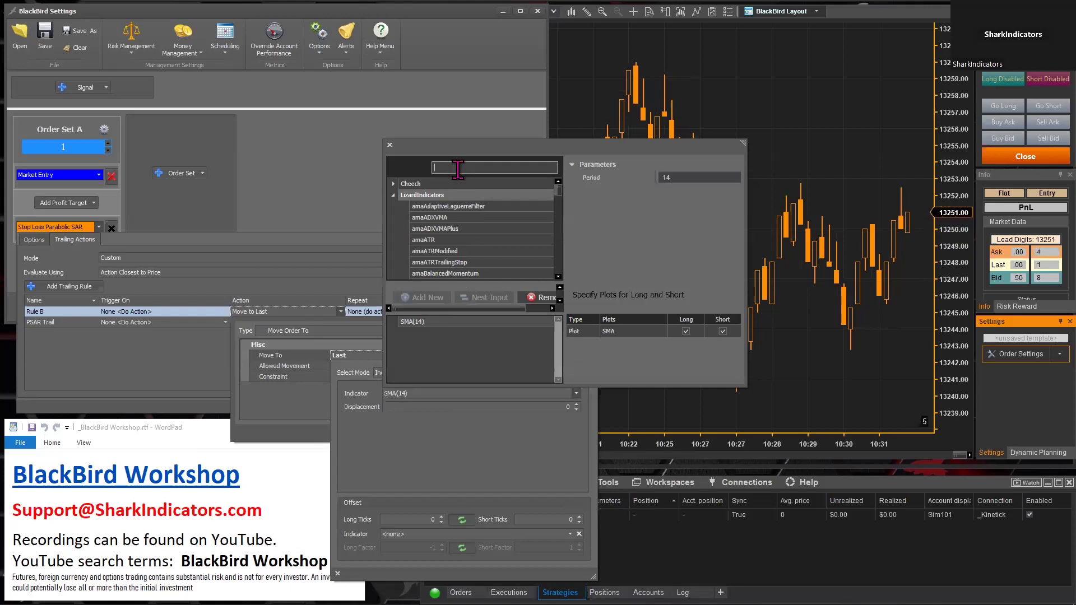
type("super")
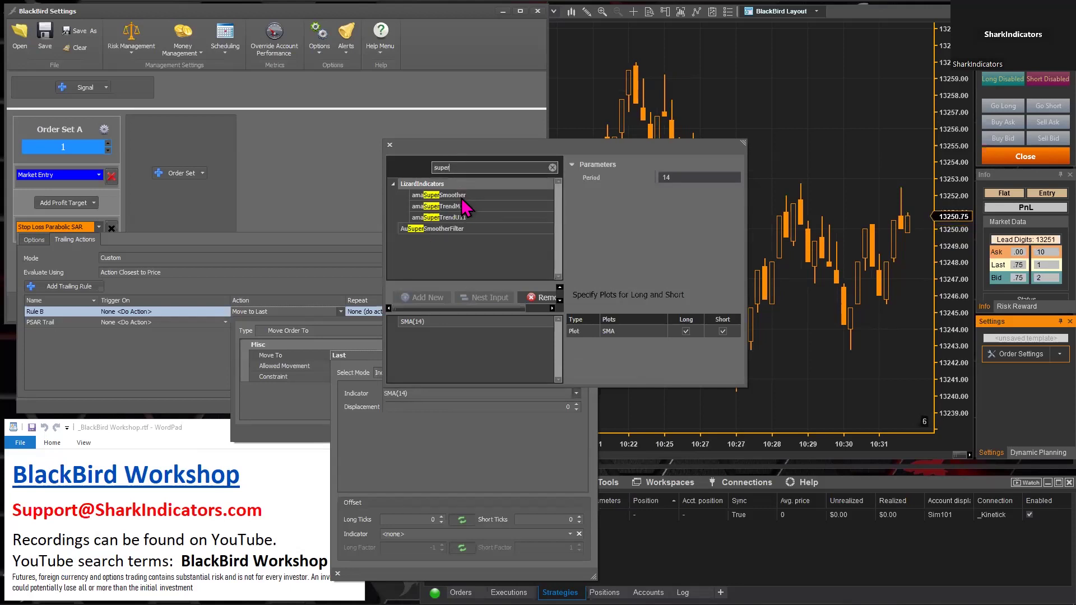
left_click(450, 218)
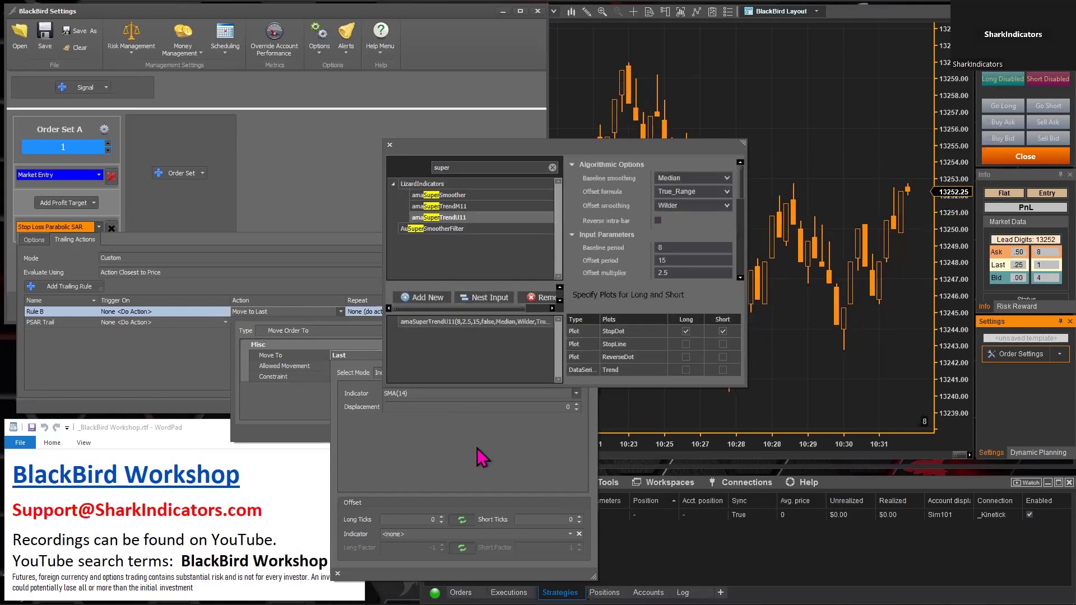
left_click(446, 456)
left_click(302, 418)
left_click(224, 387)
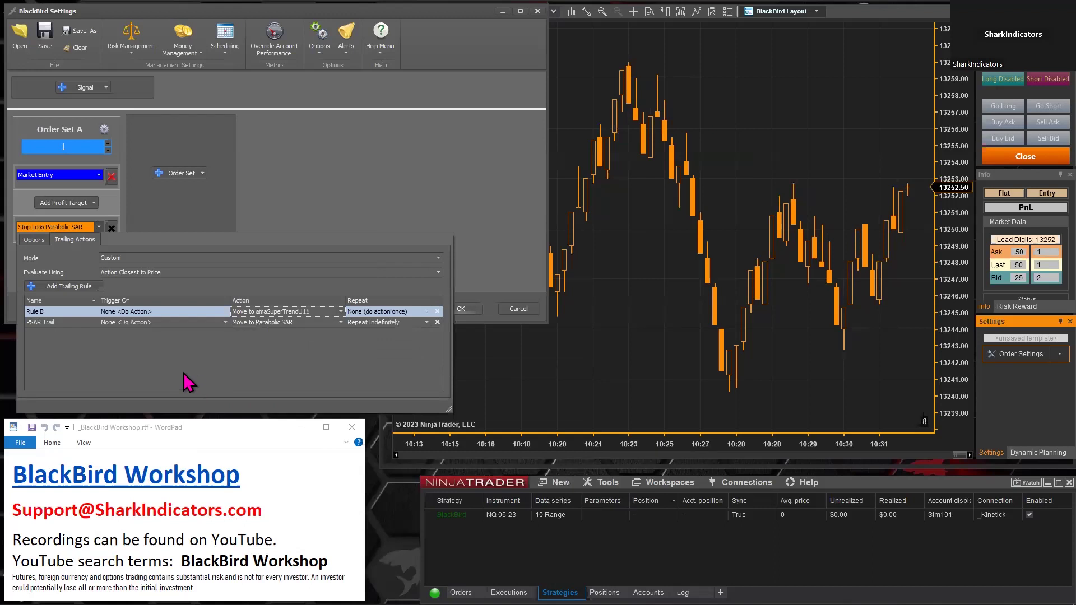
Widen the Trailing Actions panel and review the Evaluate Using choices, keeping Action Closest to Price.
left_click_drag(448, 407, 544, 402)
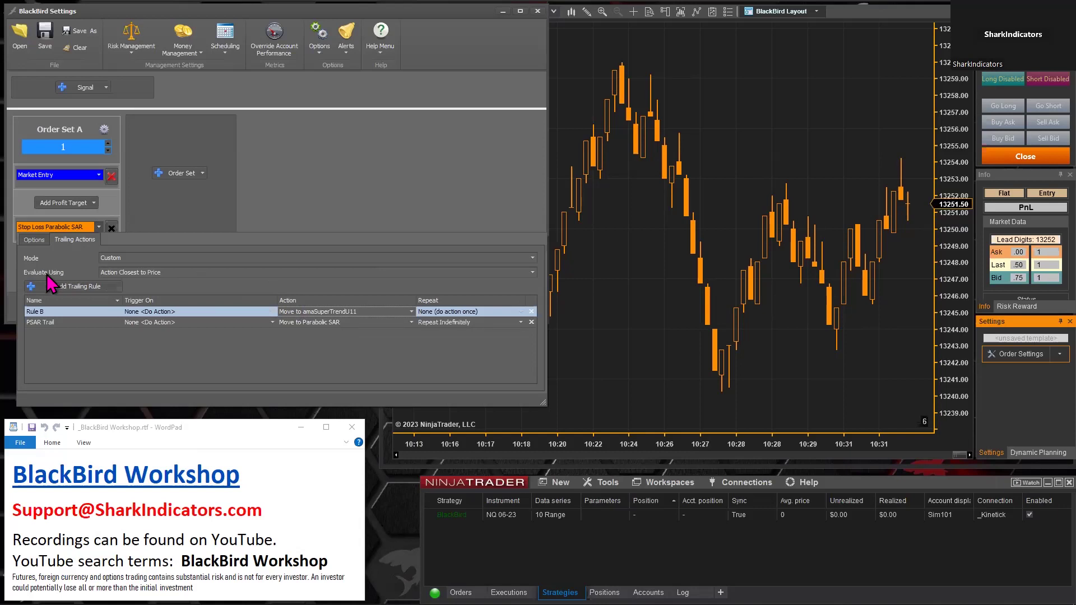
left_click(175, 283)
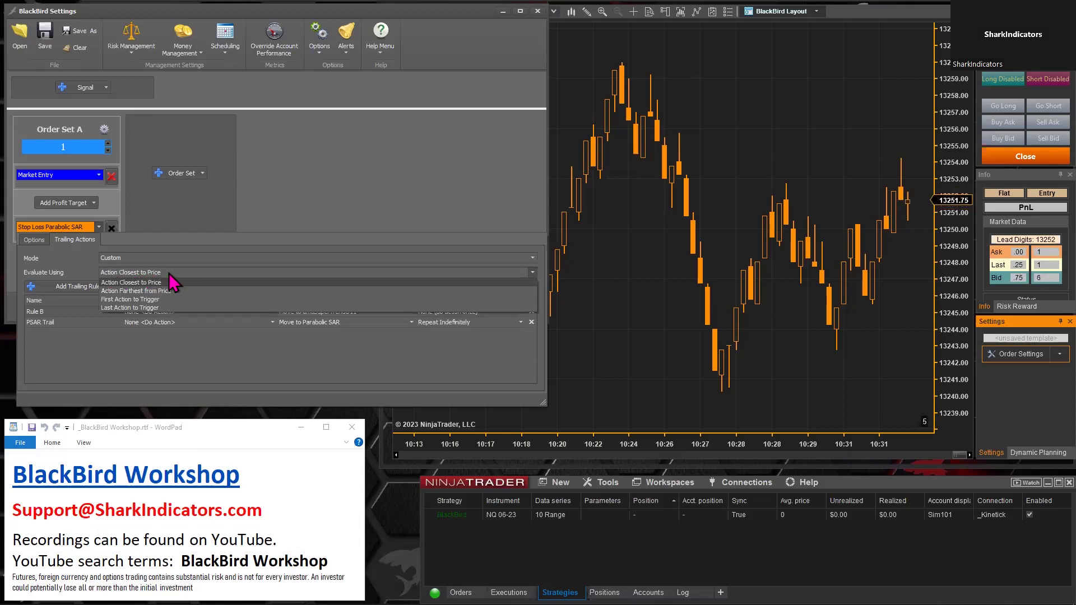
left_click(174, 283)
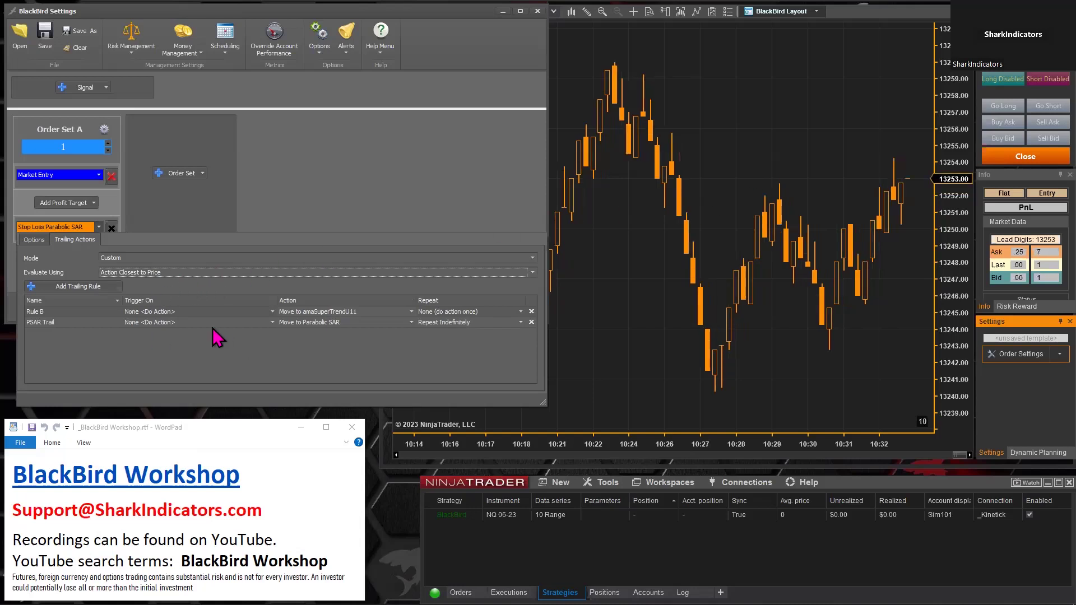
left_click(173, 274)
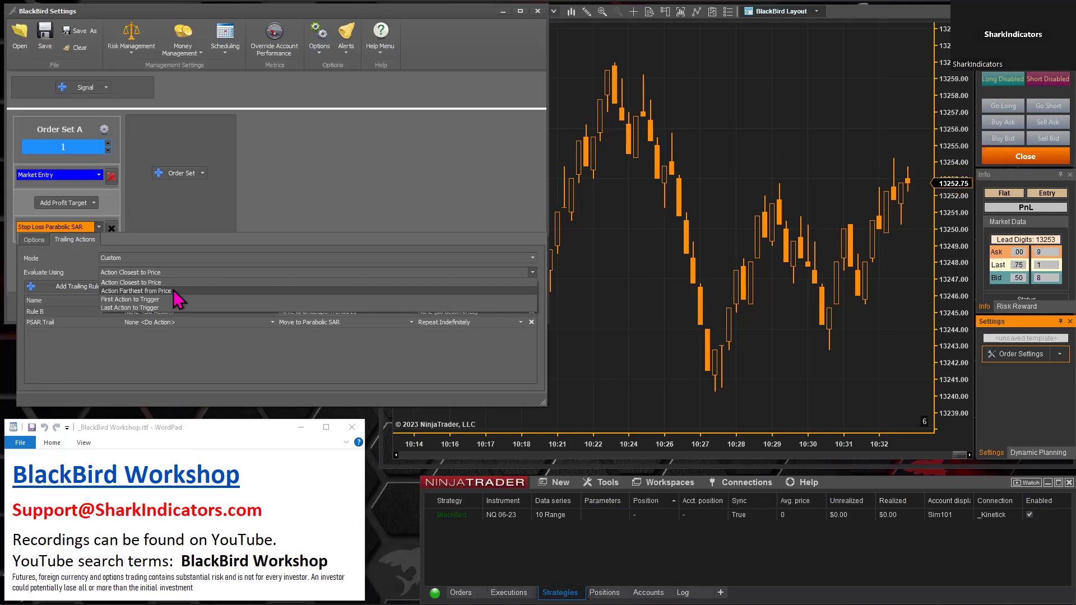
Switch trailing rule evaluation to Action Farthest from Price.
left_click(174, 291)
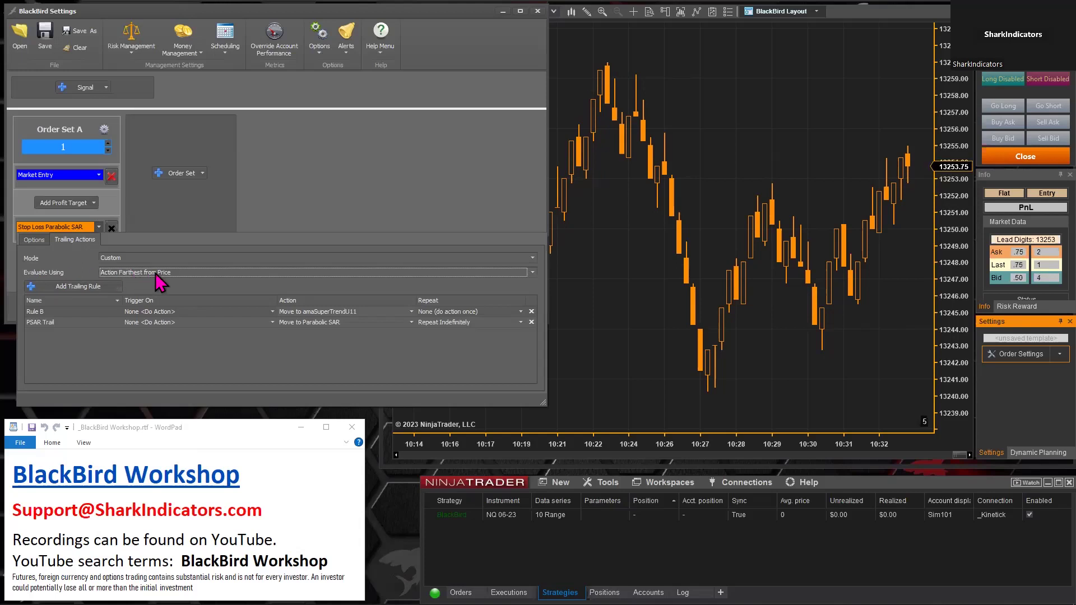
left_click(186, 281)
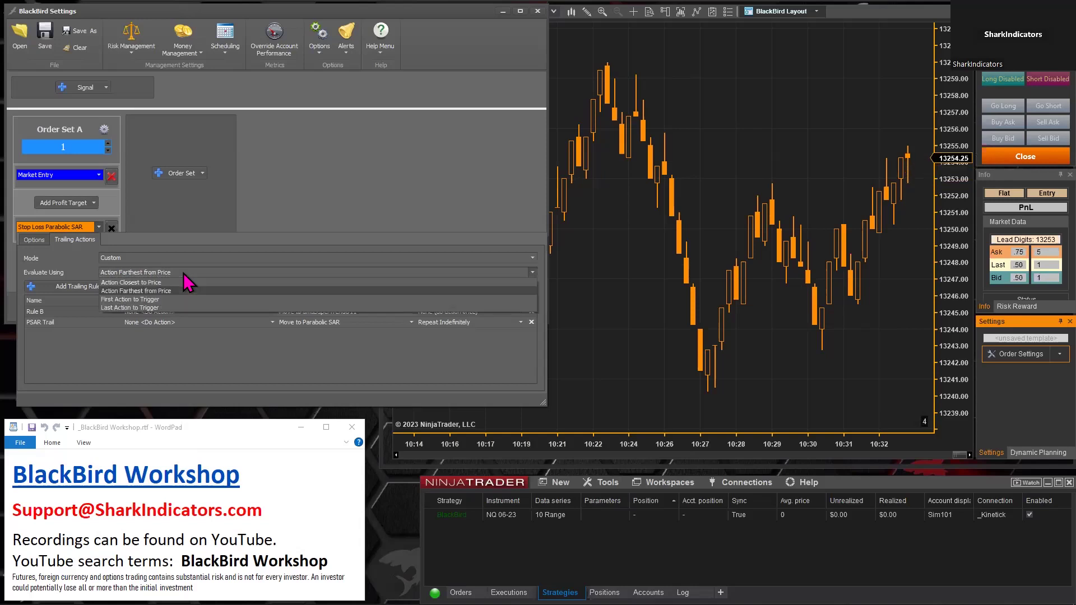
Switch trailing rule evaluation to First Action to Trigger.
left_click(143, 300)
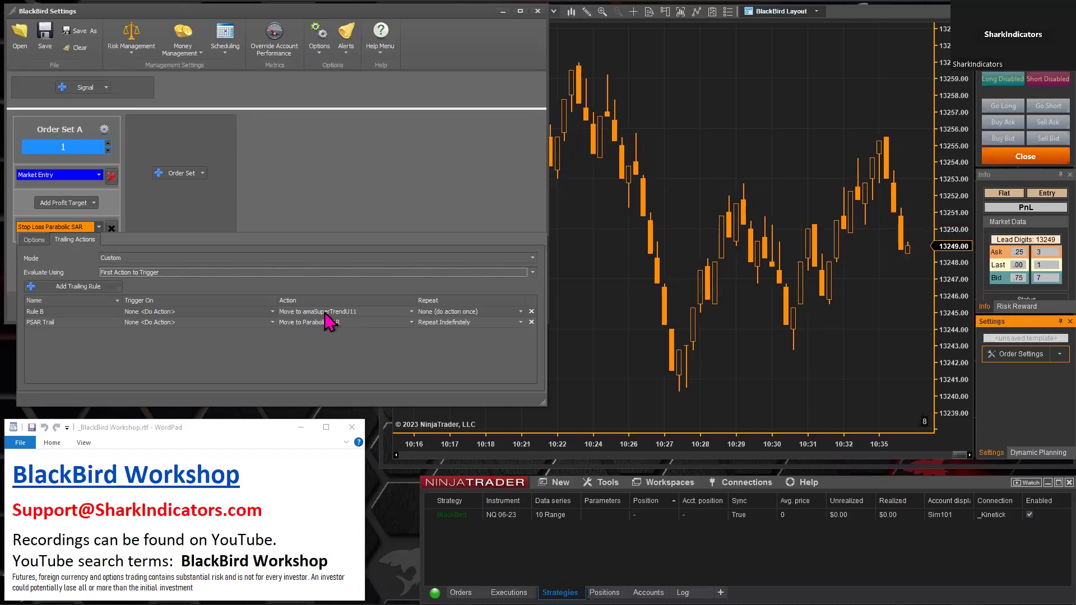
left_click(169, 273)
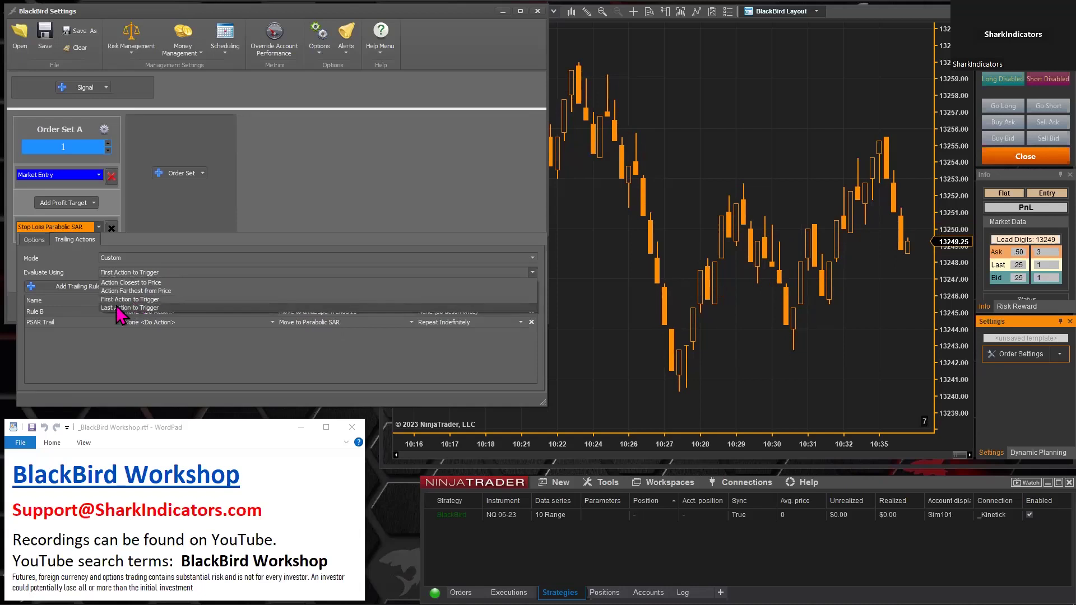
Try Last Action to Trigger, then set evaluation back to Action Closest to Price.
left_click(123, 309)
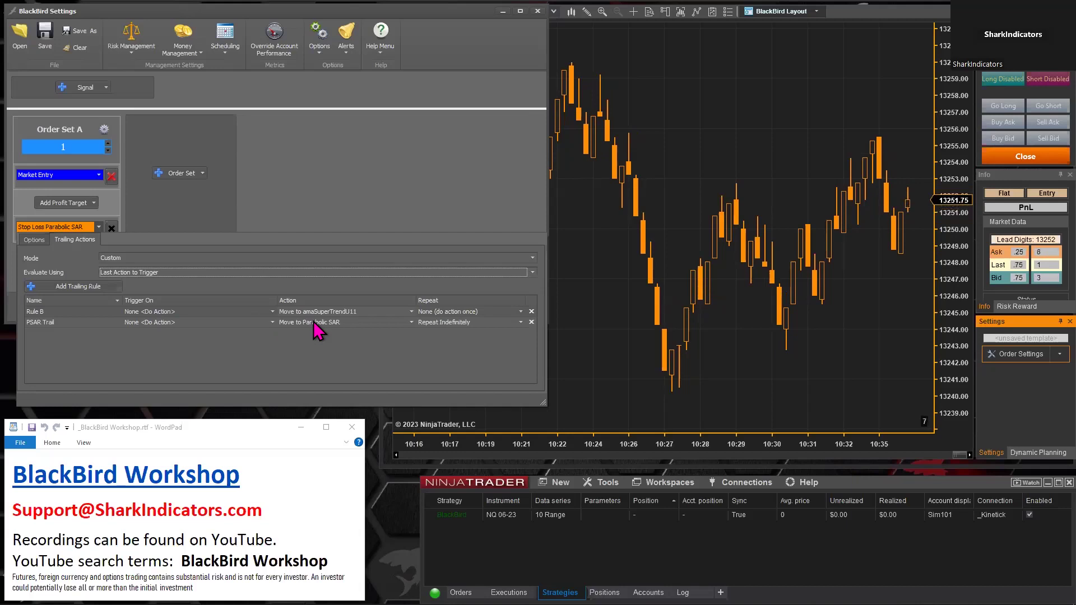
left_click(169, 273)
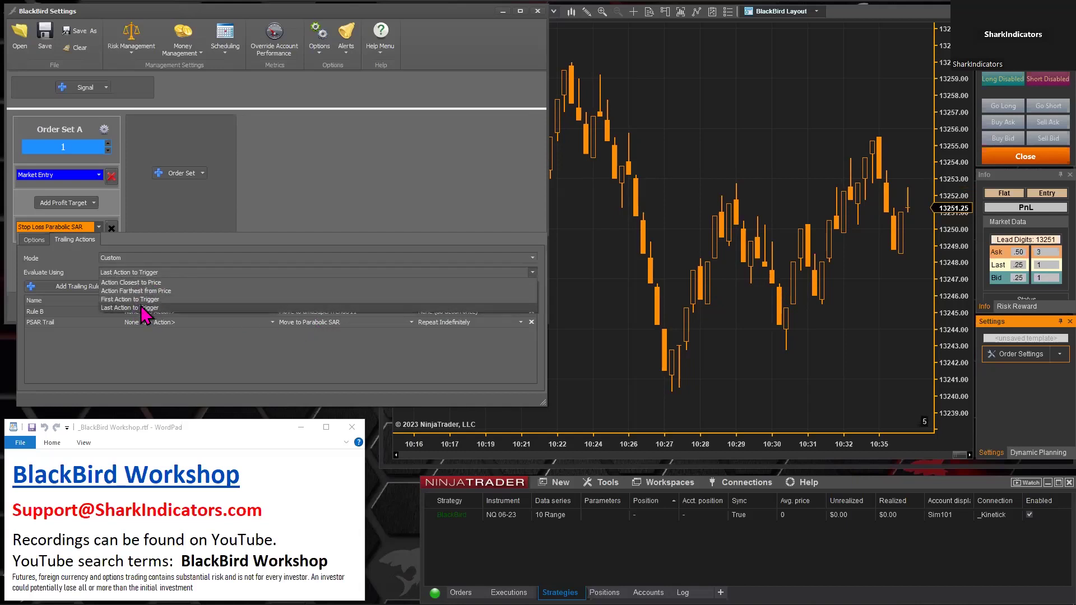
left_click(169, 283)
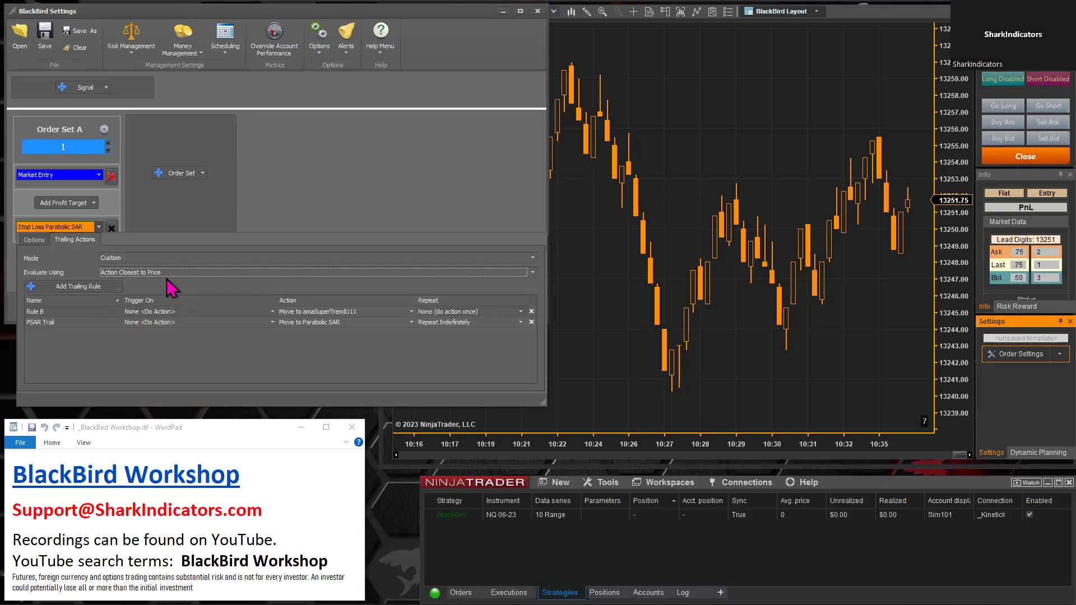